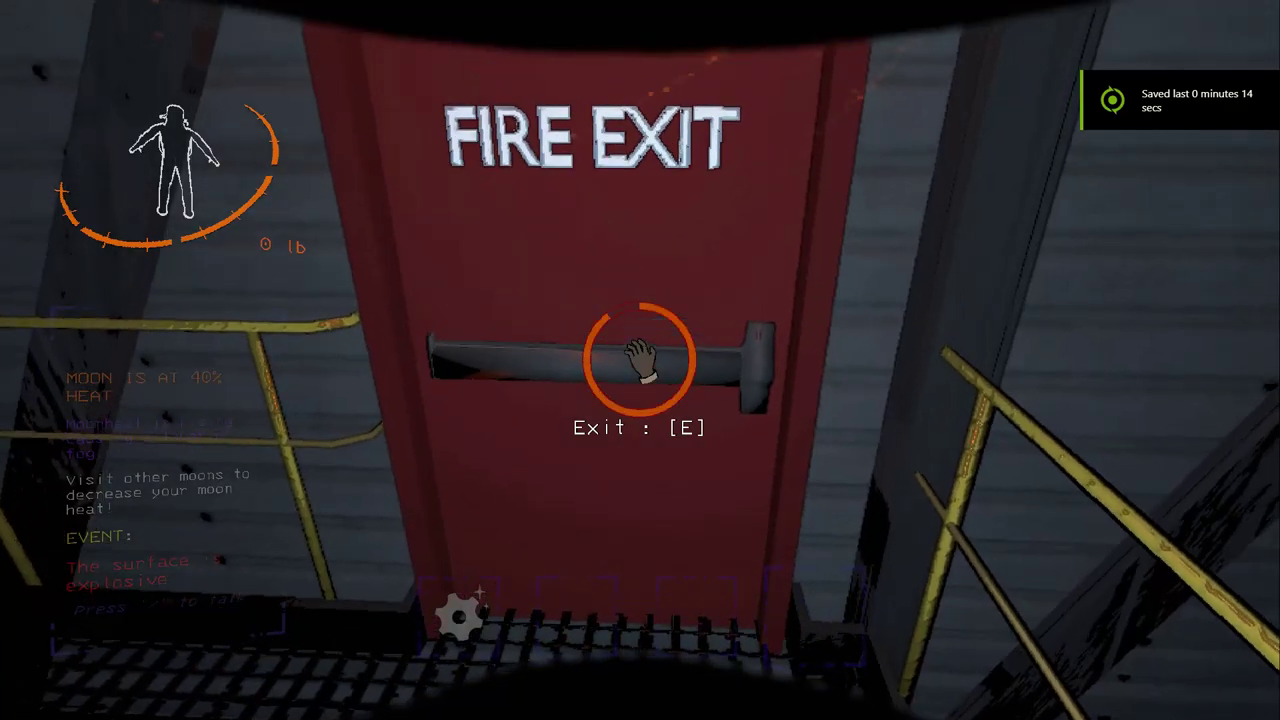
key(e)
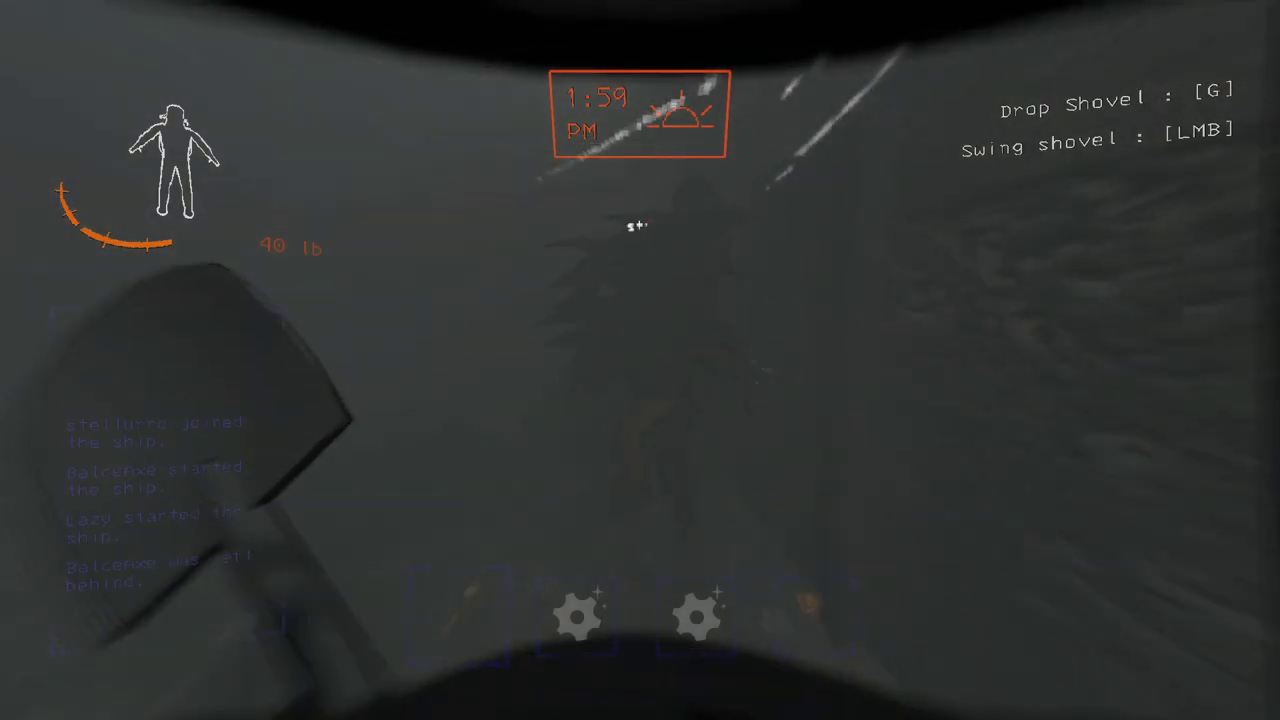
click(640, 360)
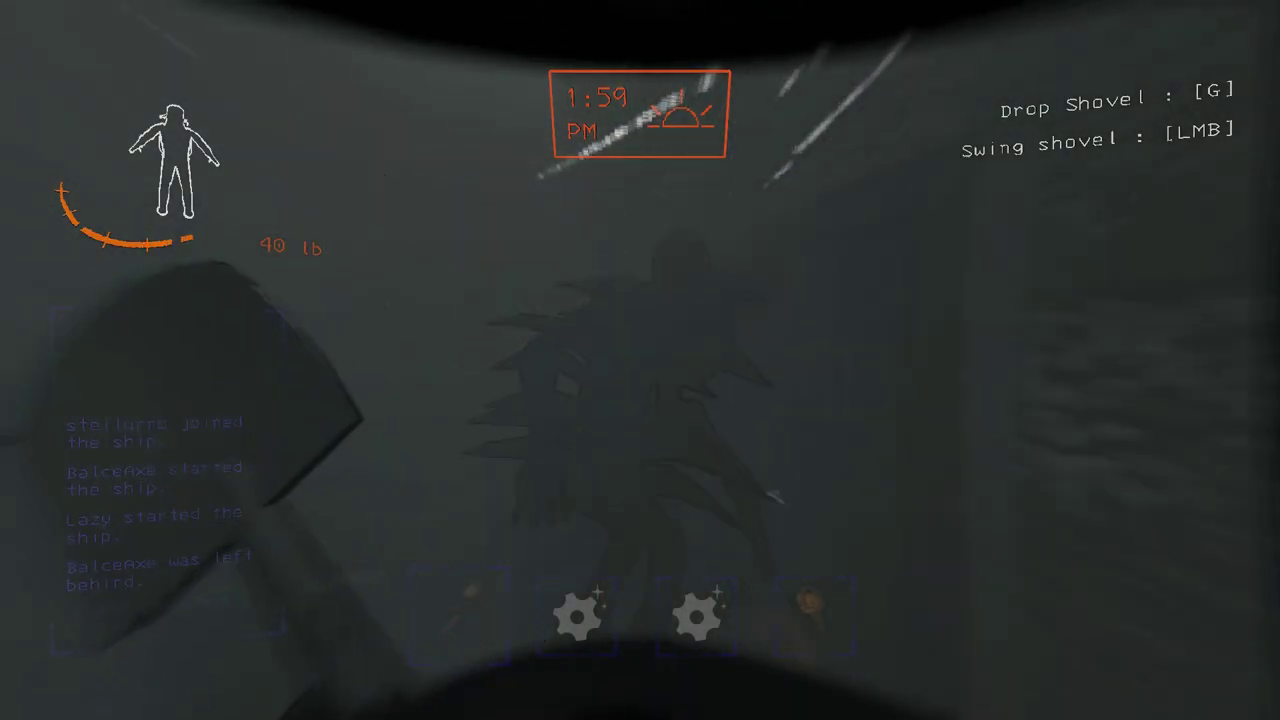